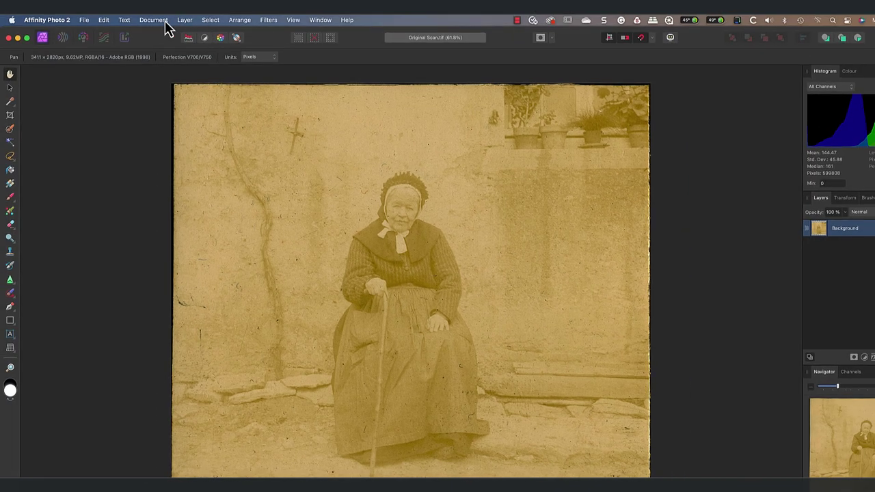
Check the document size in inches, then close the Resize Document dialog without resizing.
left_click(153, 20)
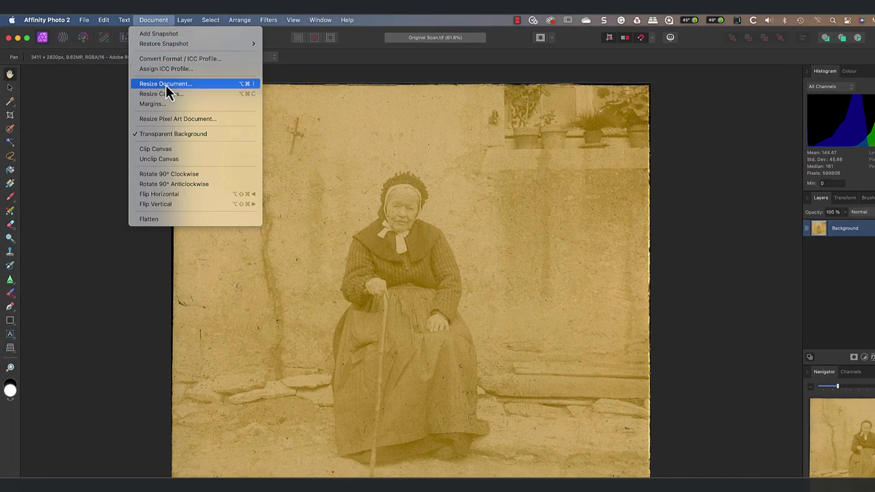
left_click(174, 87)
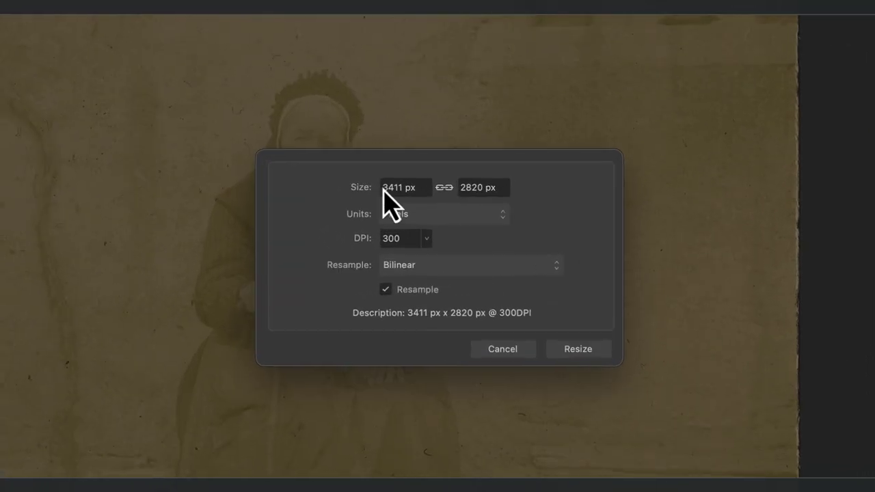
left_click(456, 246)
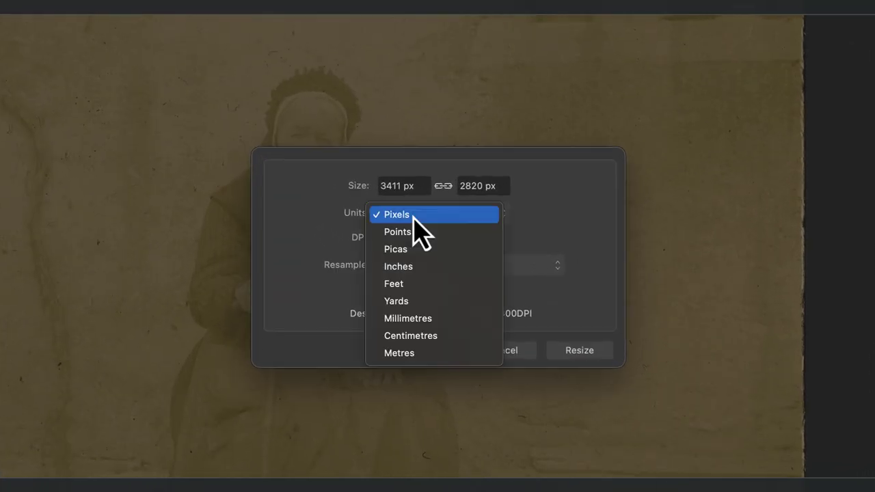
left_click(414, 267)
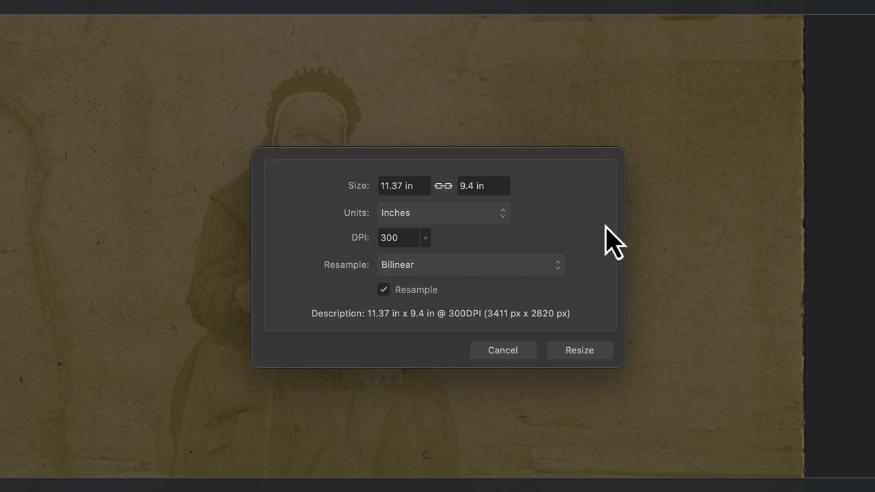
left_click(509, 351)
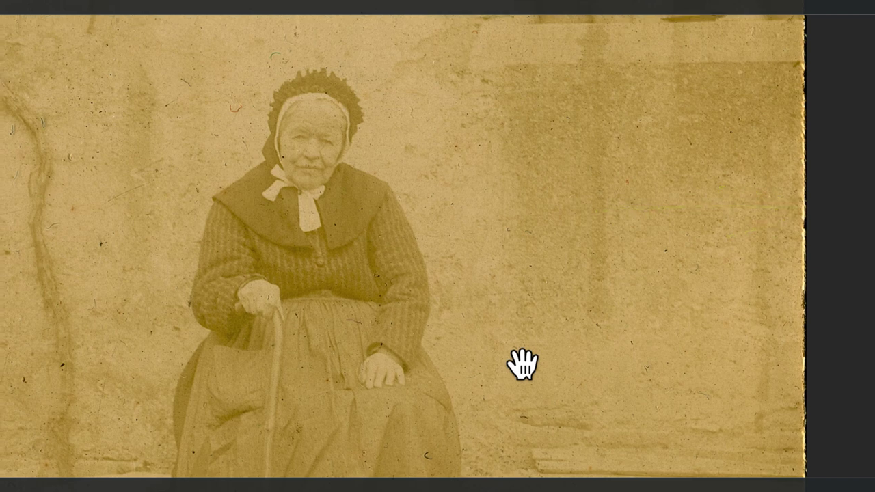
Crop the top edge and bottom-right corner inward to trim the dark ragged borders.
left_click_drag(521, 364, 628, 408)
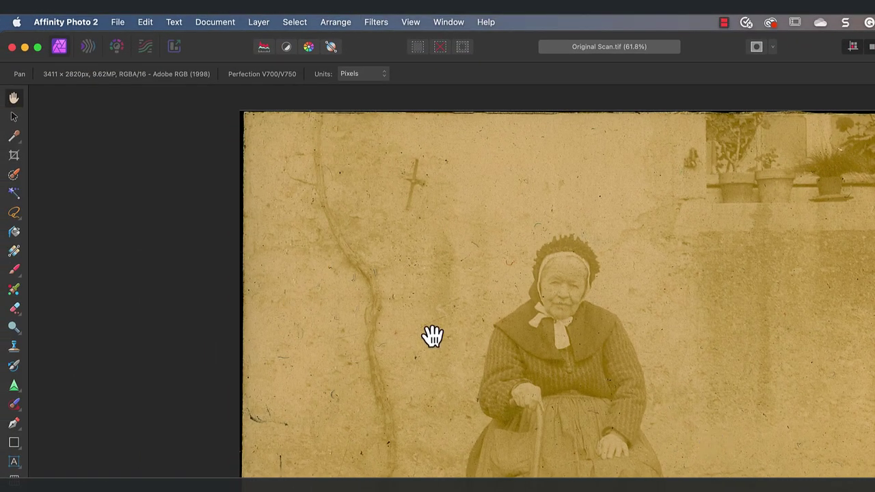
left_click(15, 158)
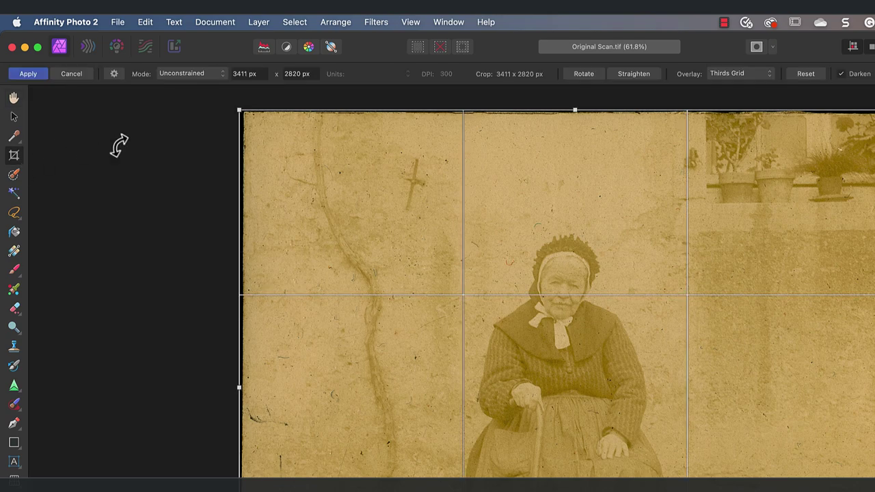
left_click_drag(234, 110, 249, 116)
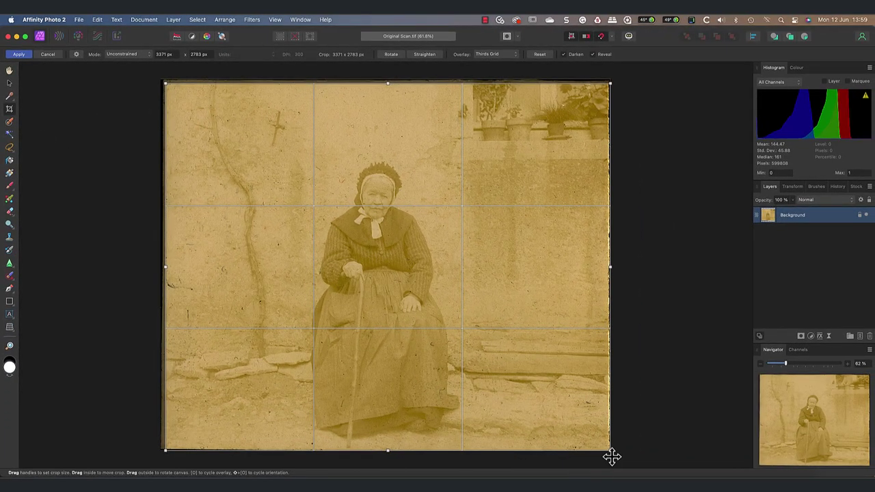
left_click_drag(611, 451, 605, 445)
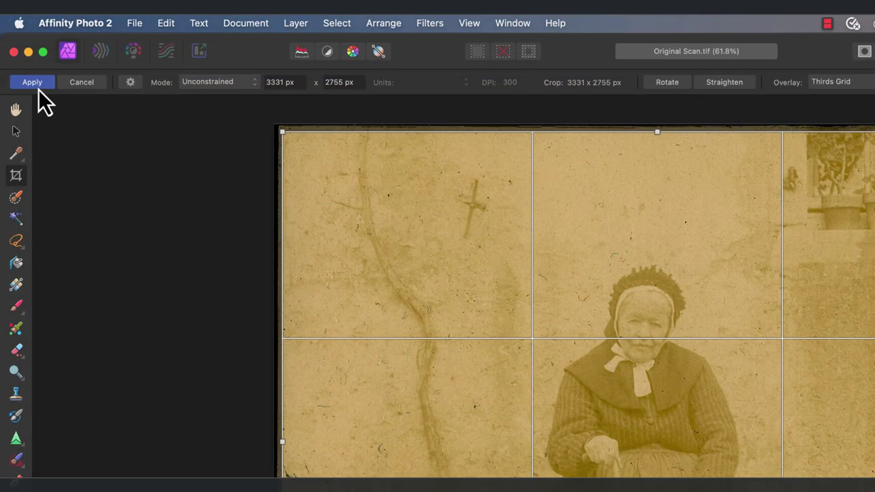
left_click(37, 87)
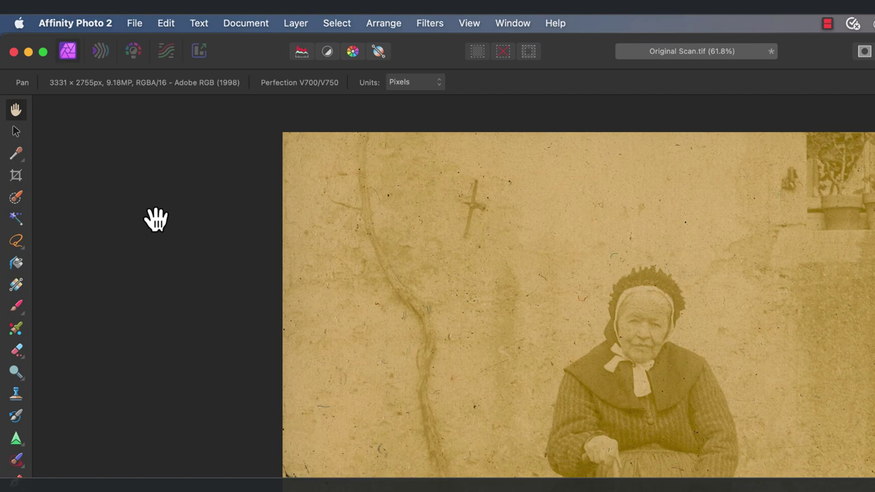
Re-crop with Reveal on, lowering the top edge slightly to reach 3331 × 2731 px.
left_click(17, 178)
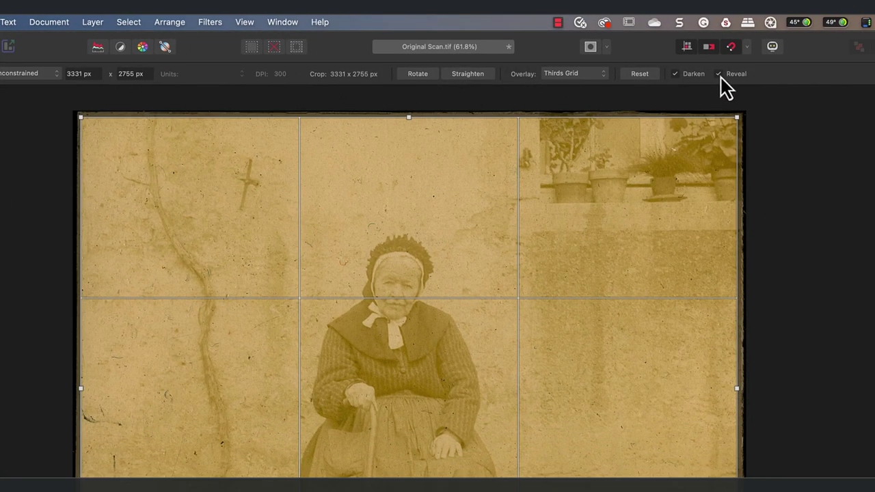
left_click(719, 73)
left_click_drag(733, 123, 731, 125)
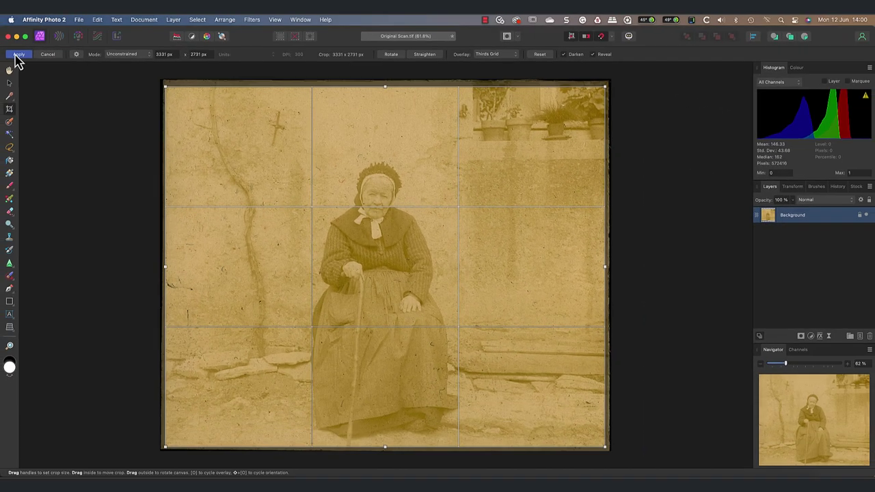
left_click(9, 70)
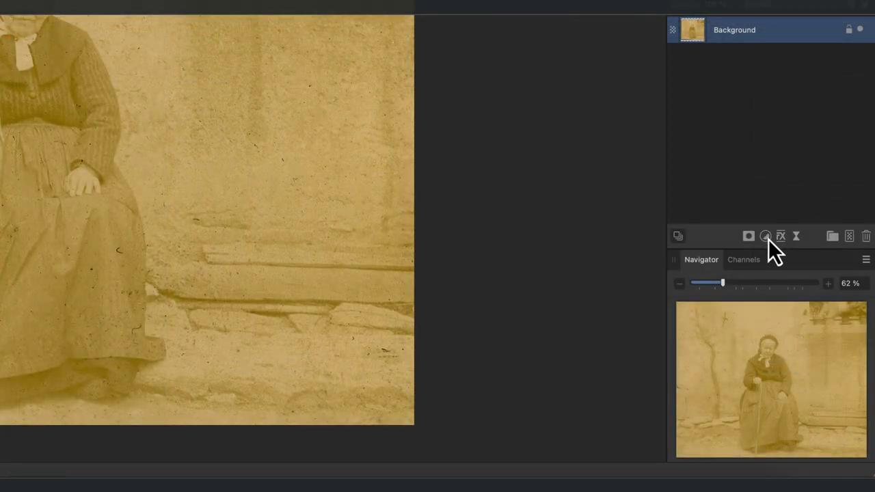
Add a Levels adjustment and set the Red channel's black level to 51% and white to 83%.
left_click(767, 238)
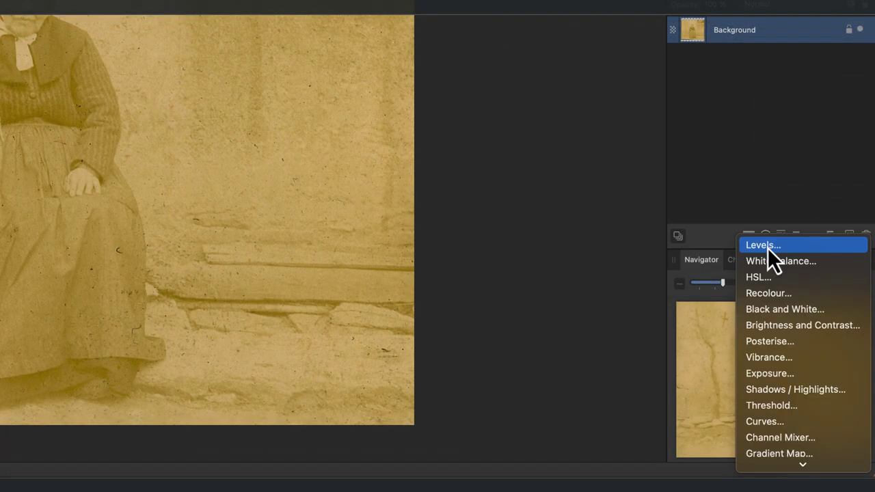
left_click(767, 248)
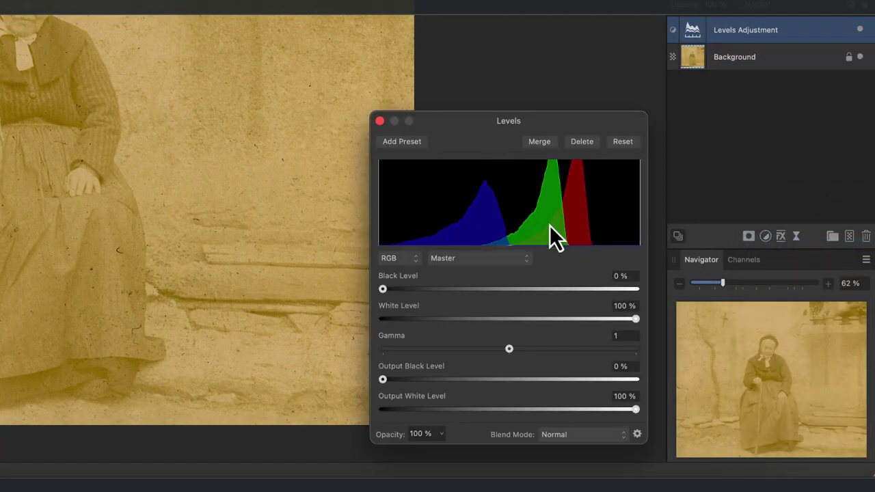
left_click(493, 258)
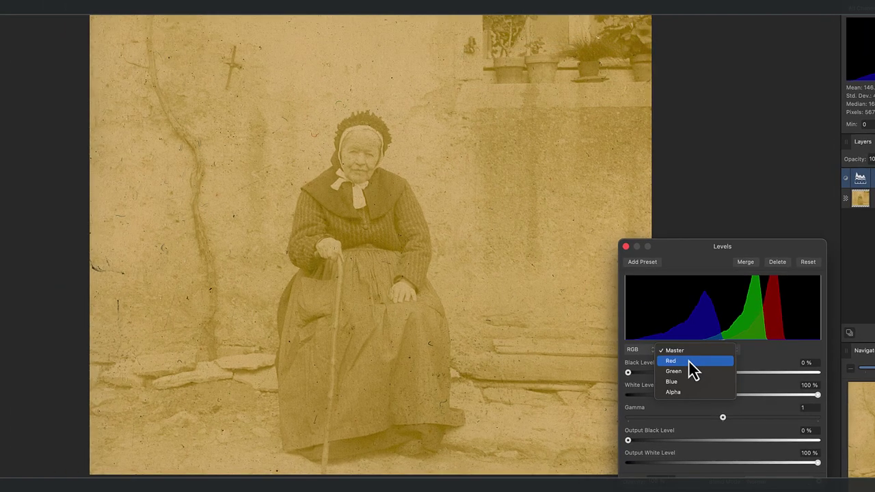
left_click(691, 361)
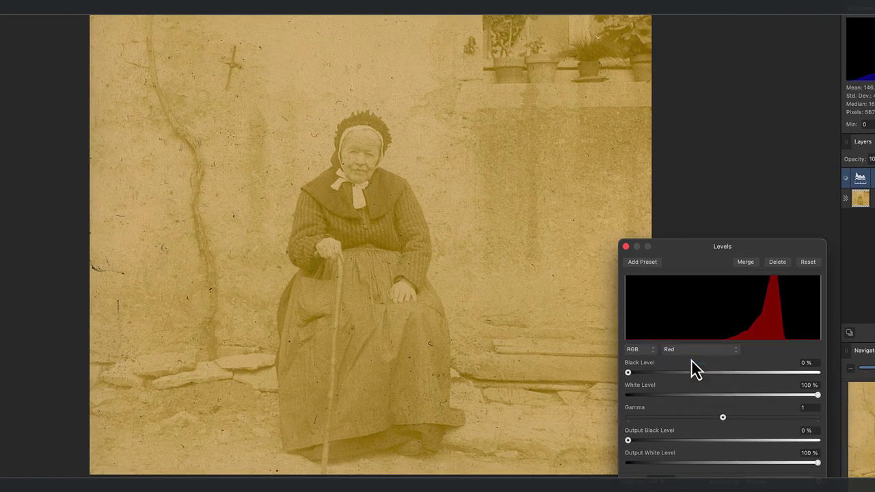
left_click_drag(629, 374, 725, 381)
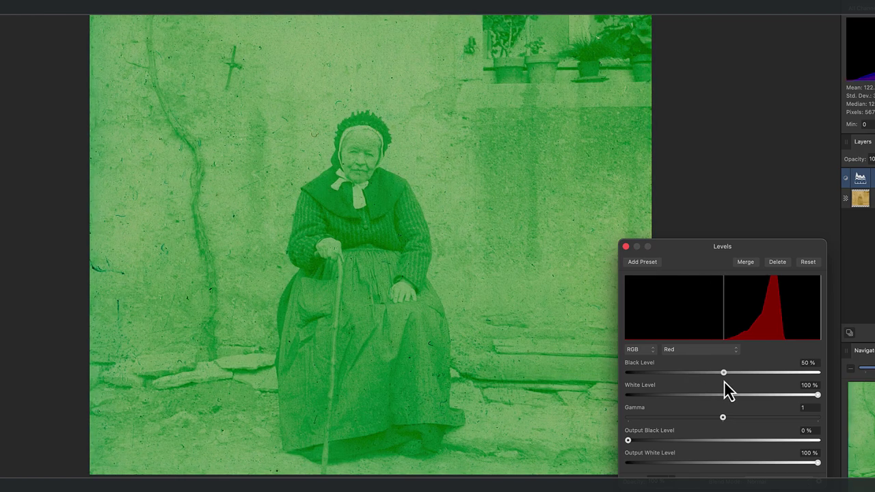
left_click_drag(724, 381, 727, 385)
left_click_drag(818, 396, 787, 398)
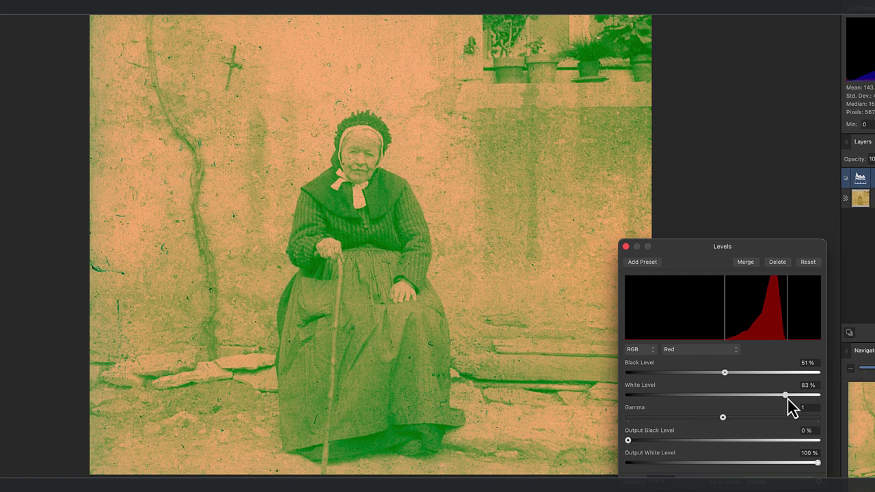
Set the Green channel's black level to about 40% and white level to 74%.
left_click(687, 359)
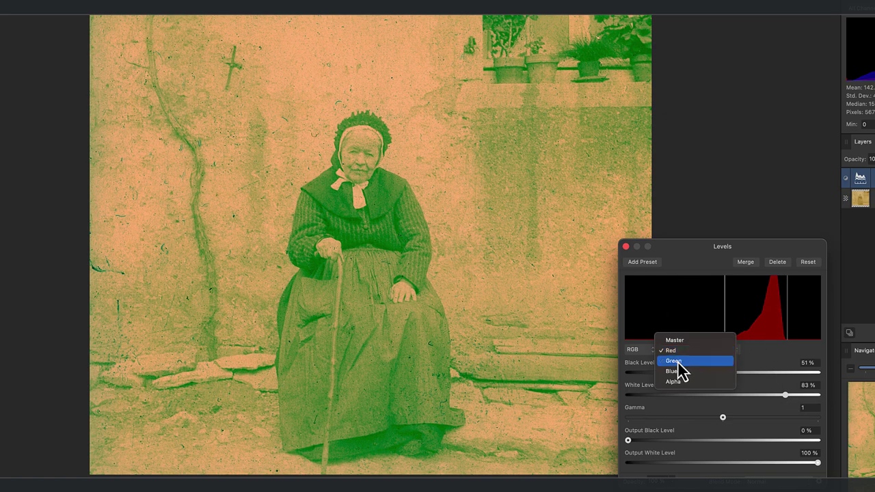
left_click(676, 363)
left_click_drag(636, 376, 706, 380)
left_click_drag(819, 395, 770, 402)
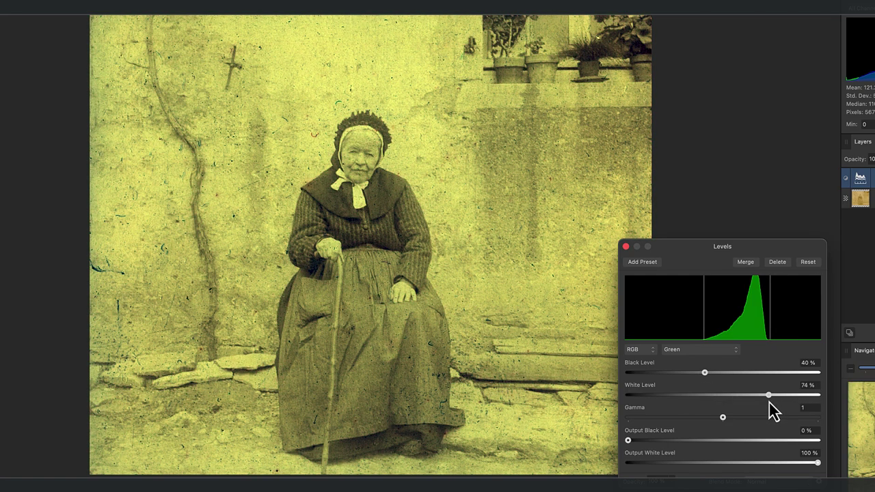
Set the Blue channel's black level to 6% and white level to 51%, then close Levels.
left_click(706, 351)
left_click(684, 363)
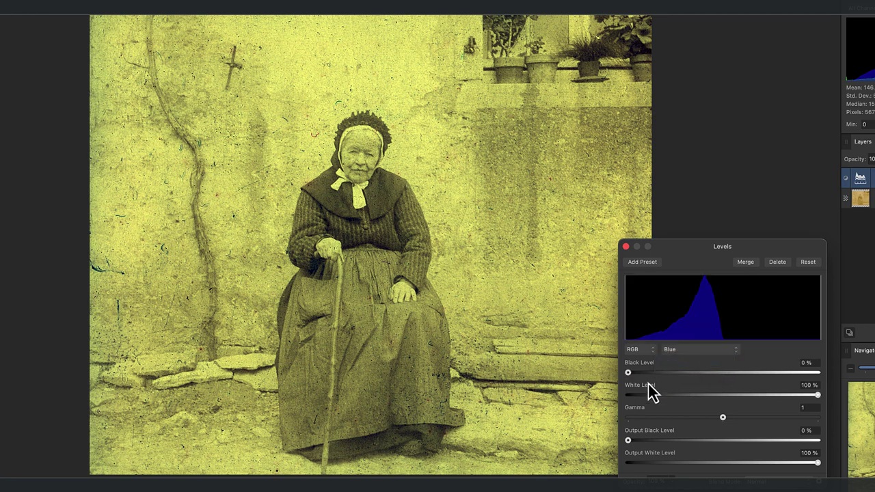
left_click_drag(629, 373, 640, 374)
mouse_move(818, 395)
left_mouse_down()
mouse_move(723, 397)
mouse_move(731, 399)
left_mouse_up()
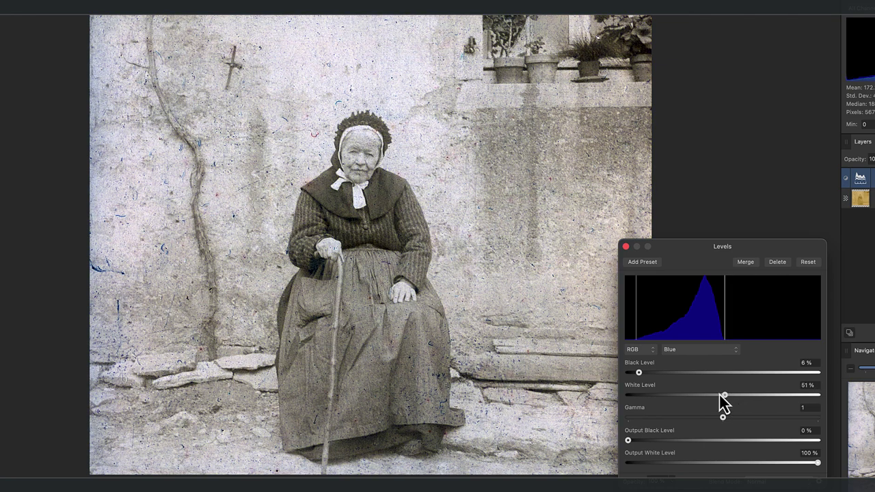
left_click(626, 246)
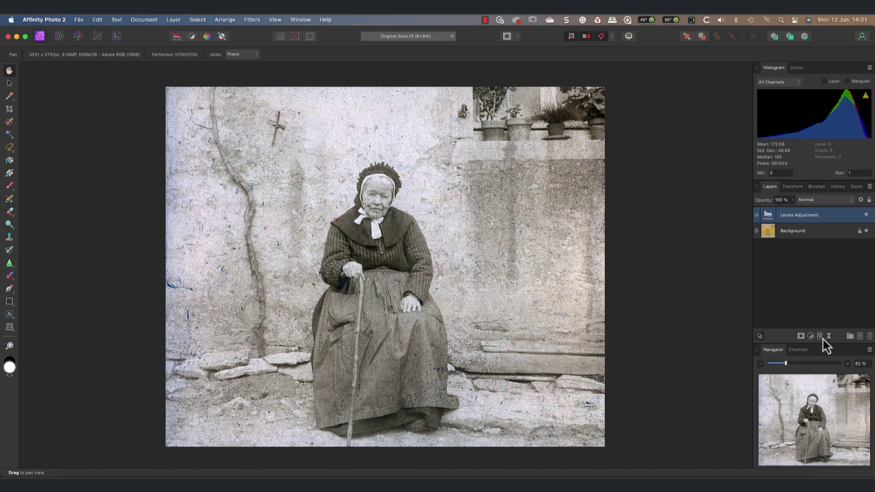
Zoom in on the woman's face, add an empty pixel layer, and show the retouching brush group.
left_click(849, 365)
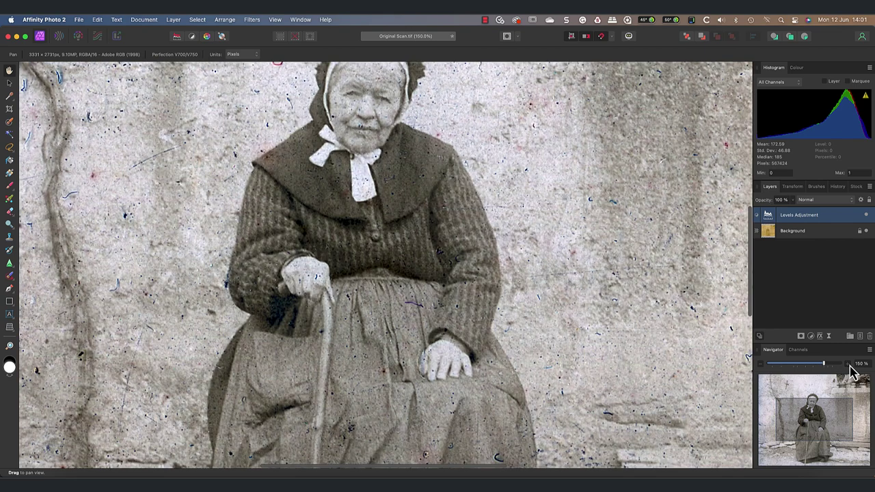
left_click(851, 366)
left_click_drag(824, 423, 812, 410)
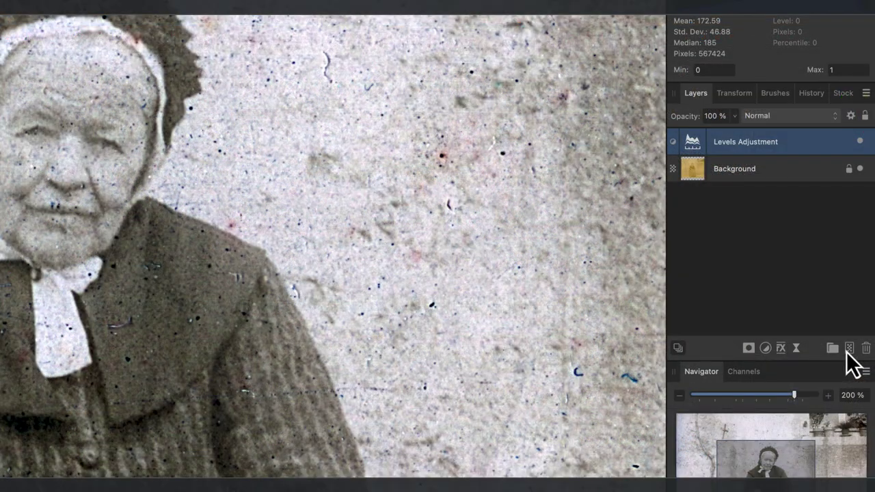
left_click(849, 349)
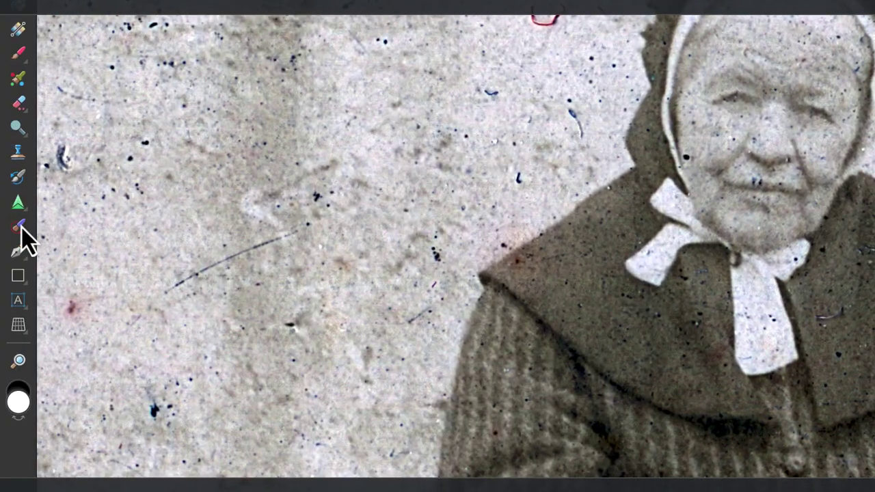
left_click(13, 233)
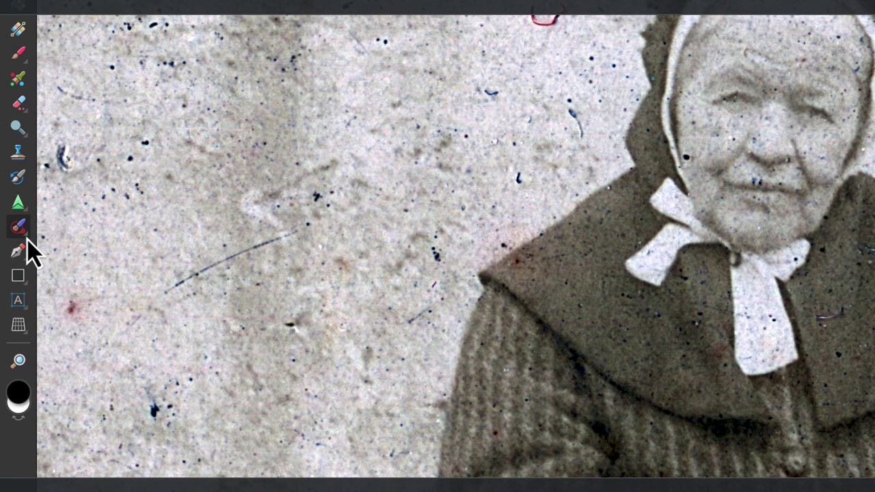
left_click(27, 237)
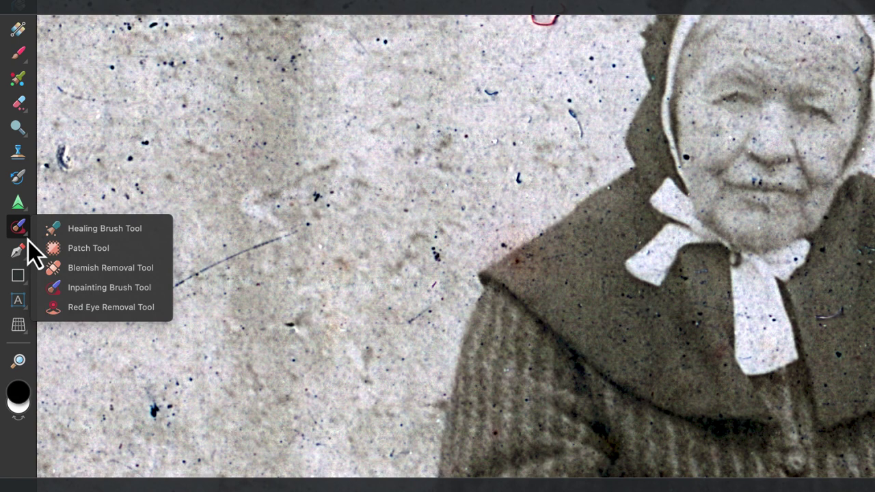
Select the Inpainting Brush with sampling set to Current Layer & Below.
left_click(130, 301)
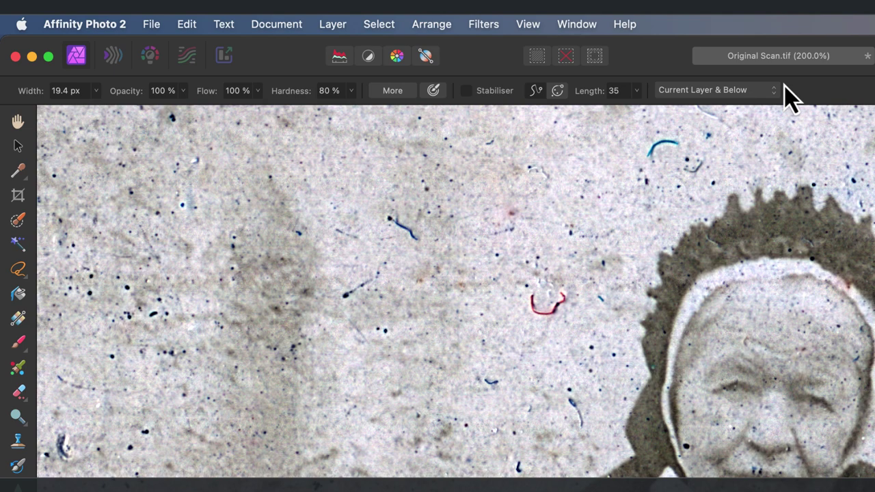
left_click(777, 90)
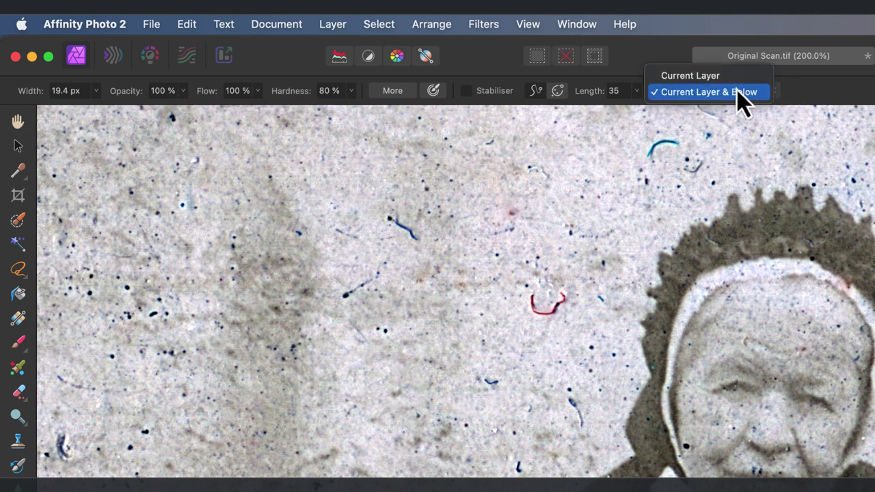
left_click(685, 97)
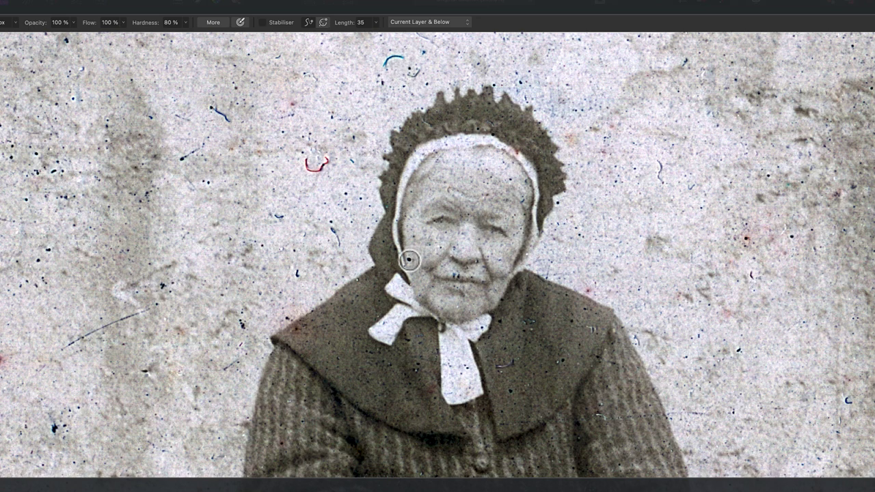
Inpaint the dark specks on the cheek, mouth, shawl, and skirt, plus the purple fibre.
left_click(409, 260)
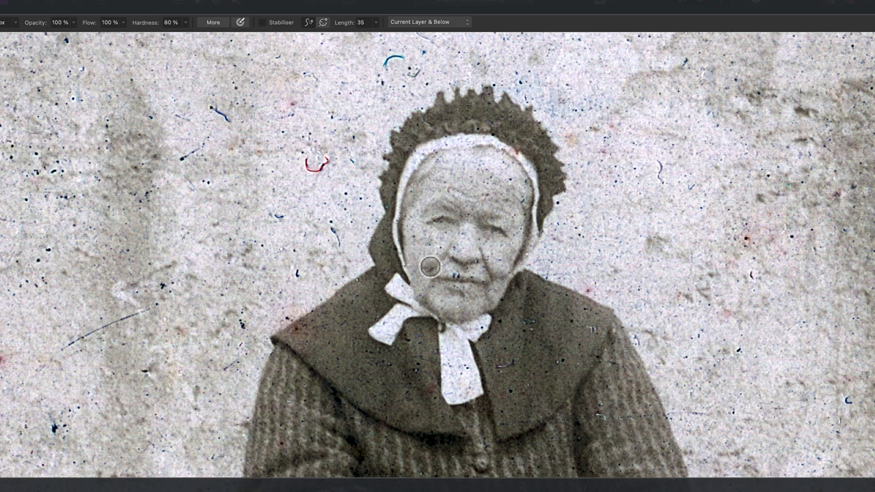
left_click(451, 277)
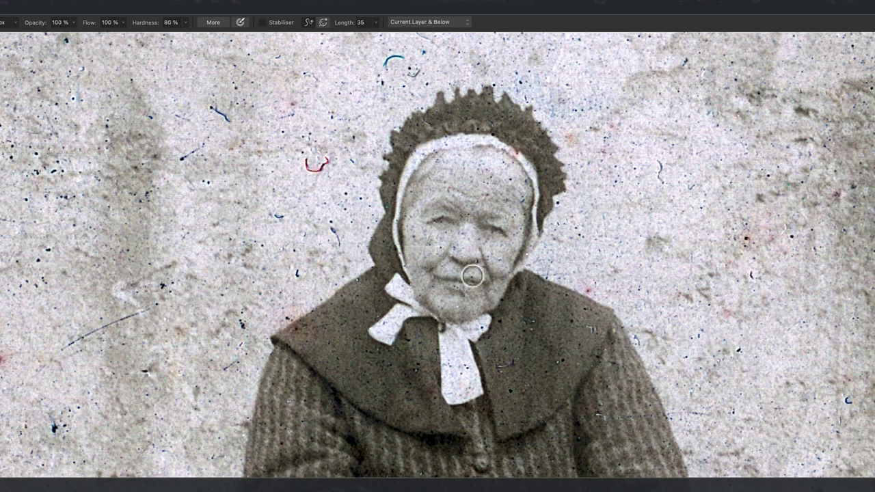
left_click_drag(508, 363, 502, 365)
scroll(519, 366, "down", 10)
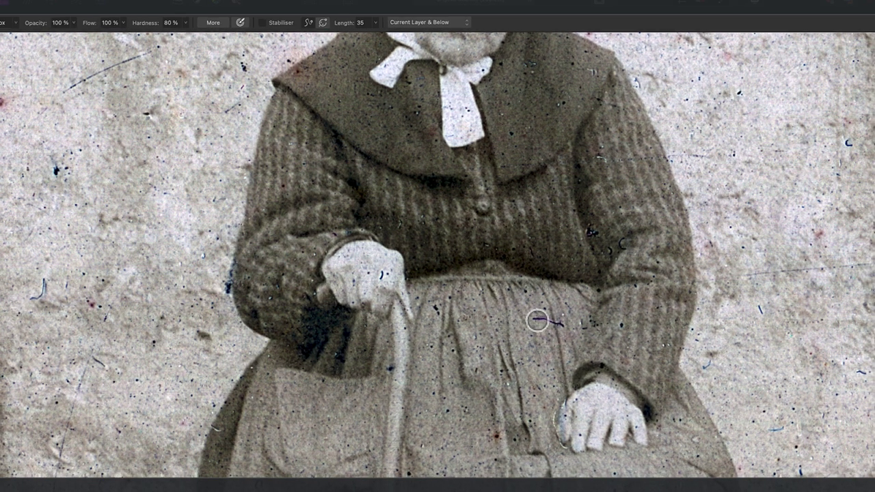
left_click_drag(534, 318, 560, 324)
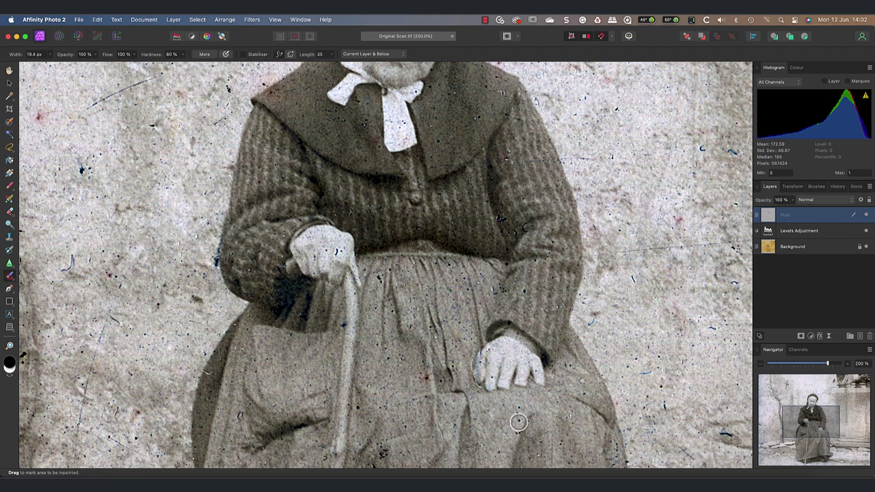
scroll(475, 410, "down", 4)
left_click_drag(381, 370, 385, 366)
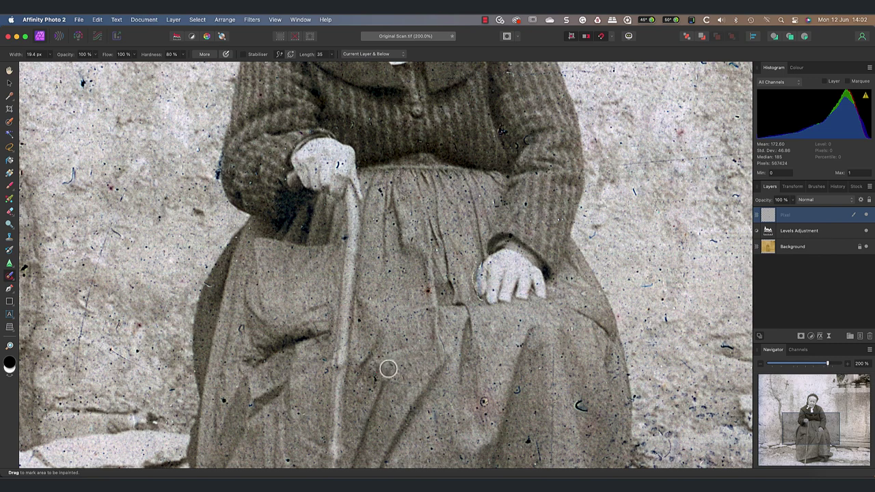
left_click(373, 381)
left_click(485, 403)
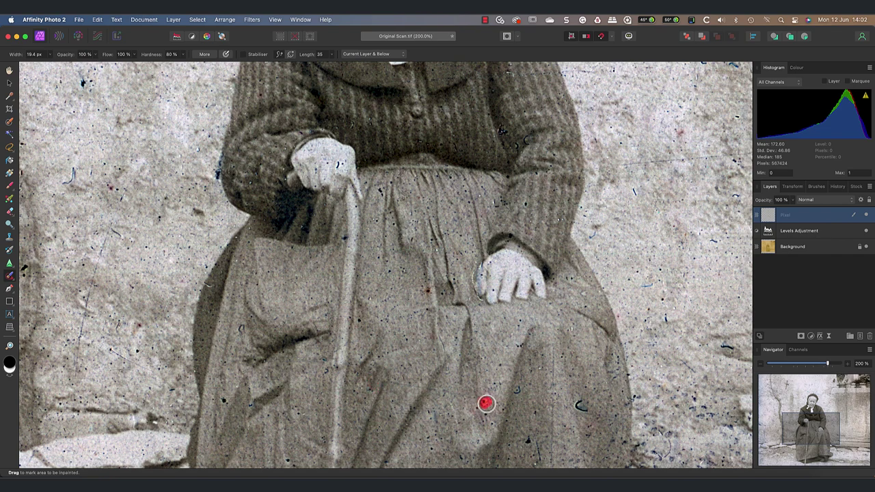
left_click(580, 406)
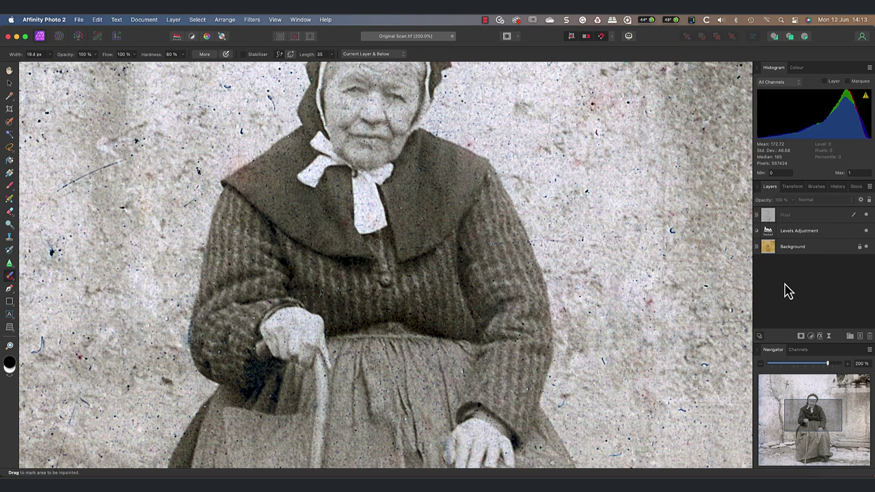
Toggle the Pixel layer off and on to compare, then select it and zoom out to the whole portrait.
left_click(867, 216)
left_click(866, 216)
left_click(776, 217)
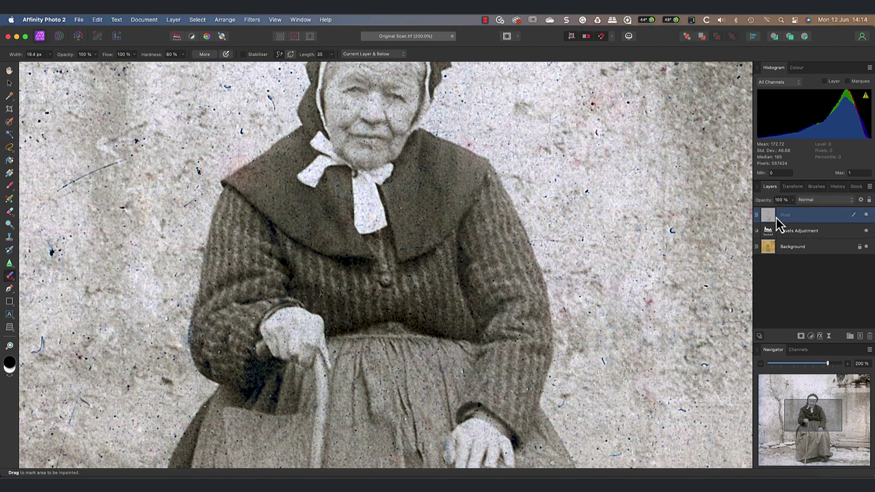
left_click(762, 365)
left_click(762, 364)
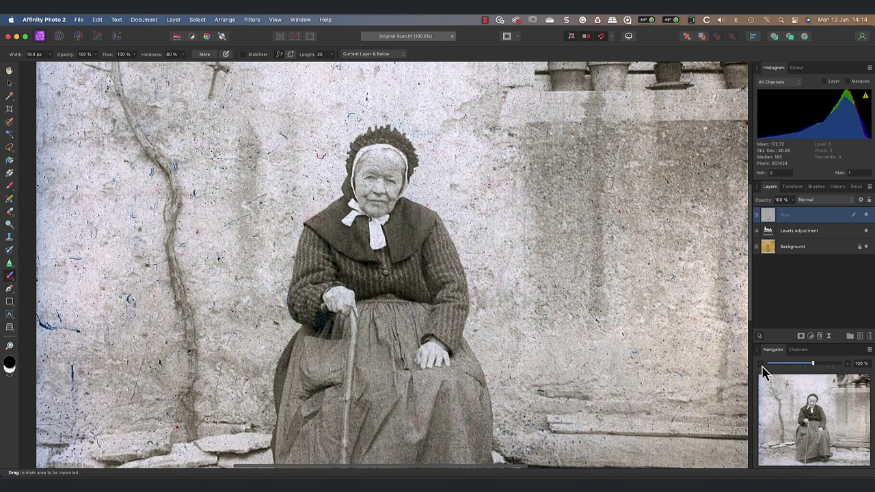
scroll(602, 356, "down", 2)
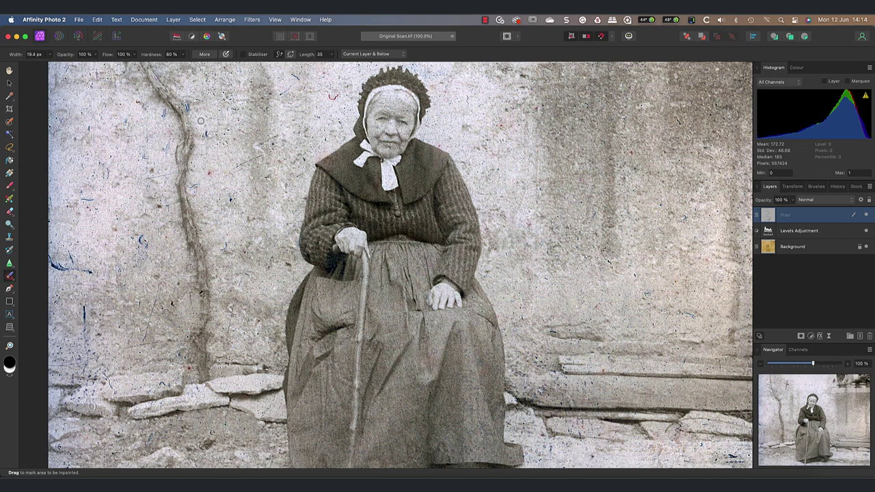
Add a Live Dust & Scratches filter layer from the Layer menu.
left_click(174, 20)
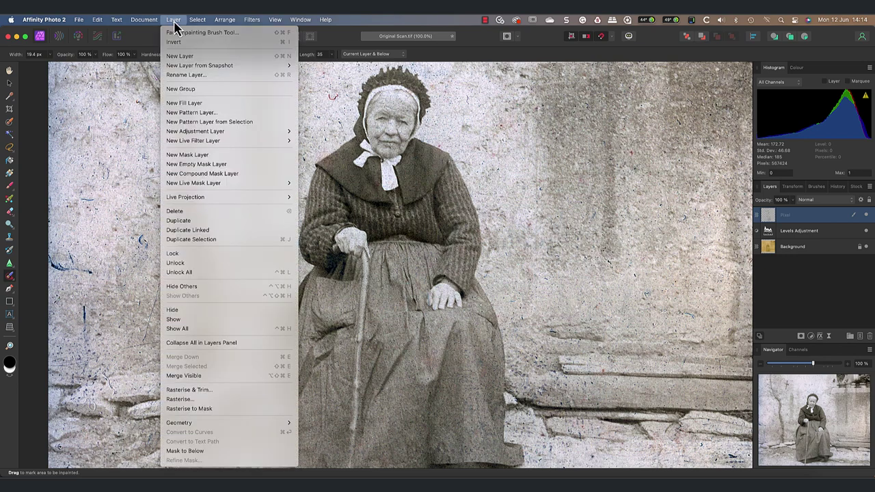
mouse_move(284, 142)
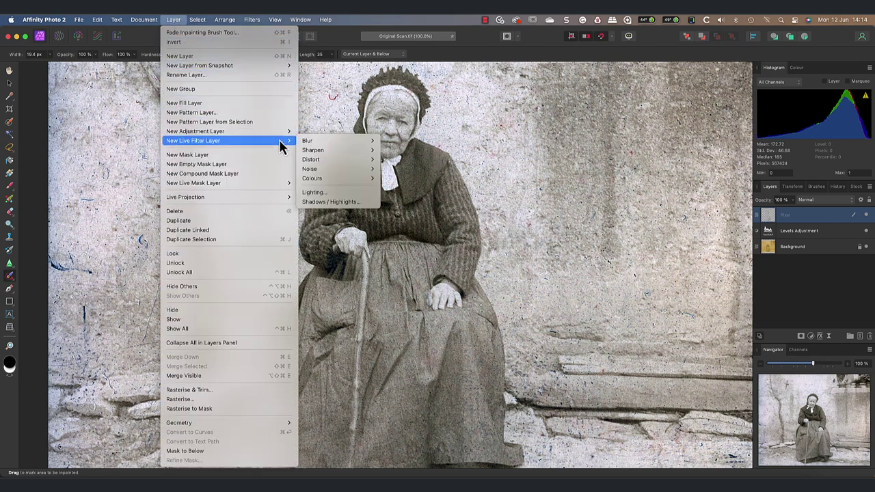
mouse_move(314, 171)
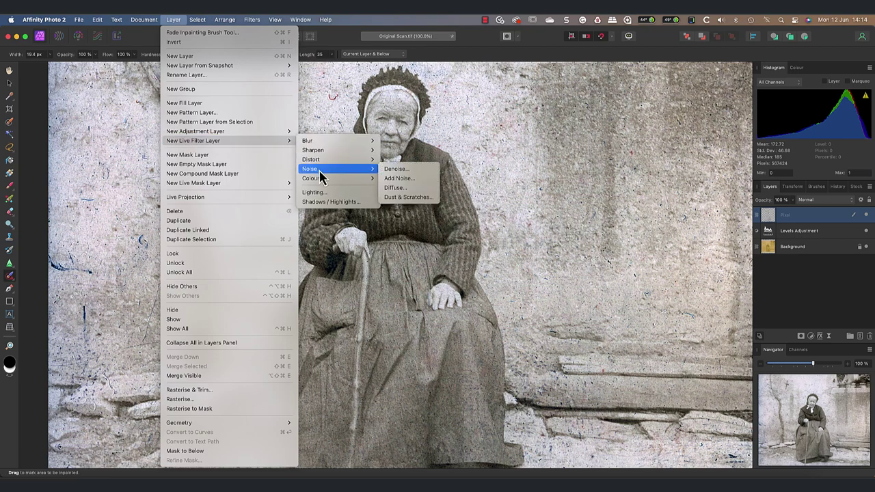
left_click(408, 196)
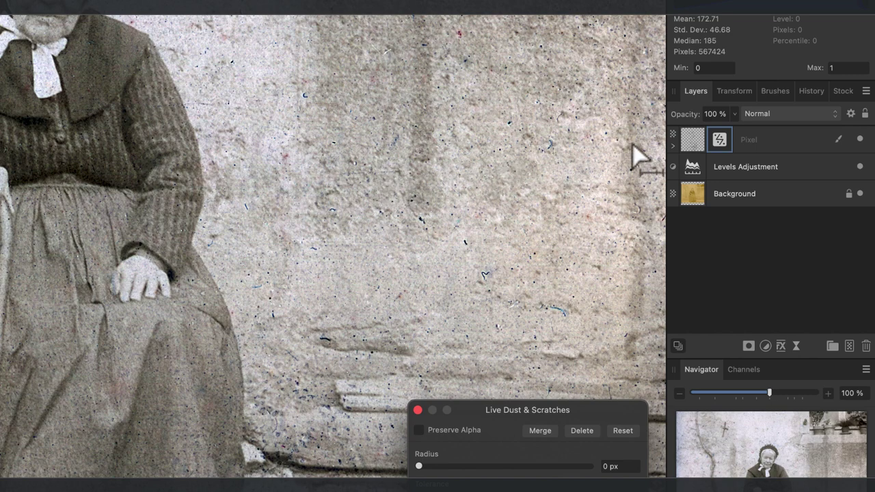
Move the Dust & Scratches filter above the Pixel layer and set Radius 40 px, Tolerance 38%.
left_click(675, 149)
left_click(674, 147)
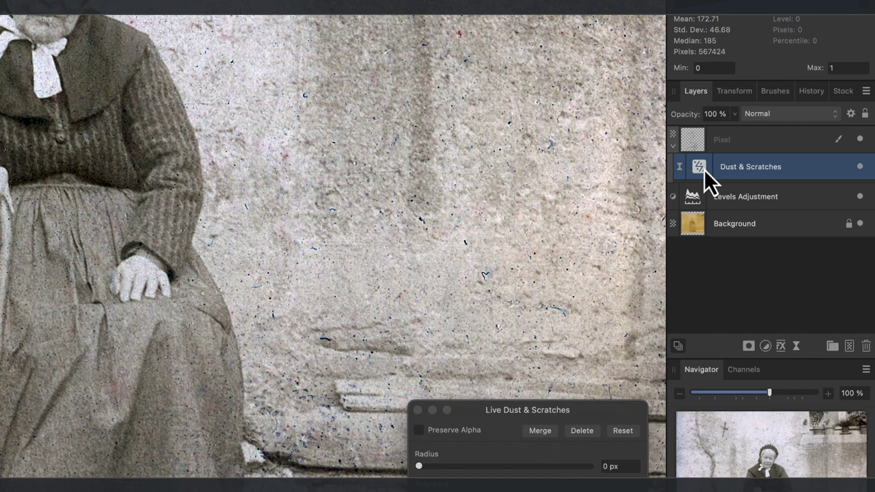
left_click_drag(699, 170, 708, 131)
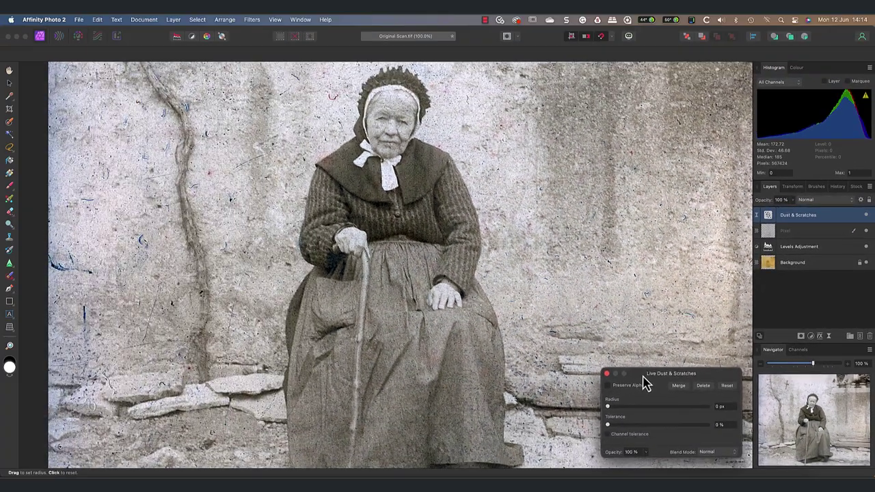
left_click_drag(643, 378, 642, 373)
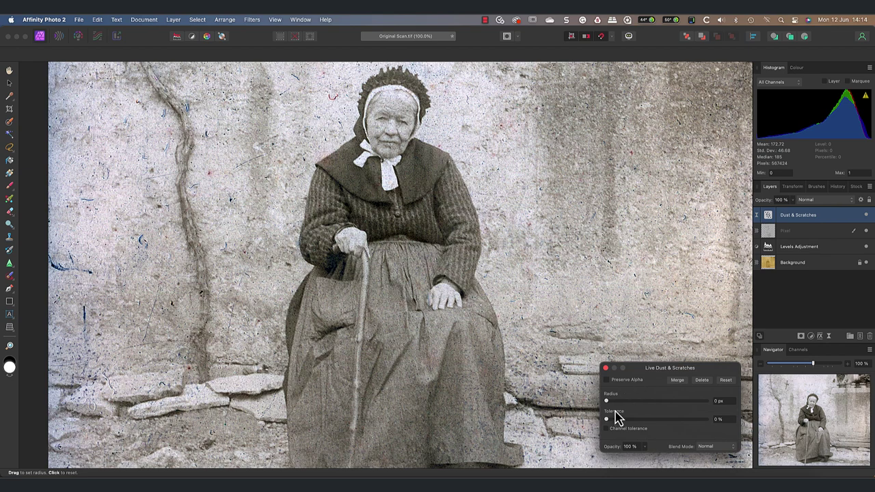
left_click_drag(608, 403, 648, 428)
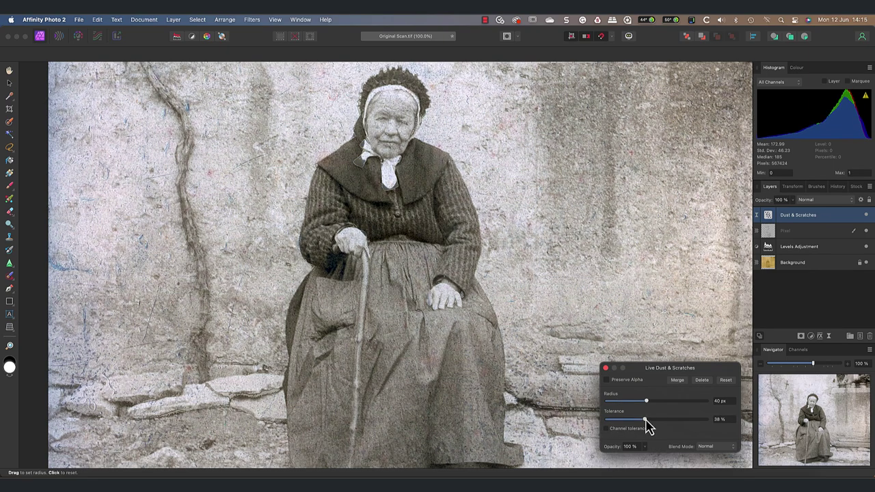
Add an inverted black mask to the Dust & Scratches layer and pick an enlarged Paint Brush.
left_click(800, 336, "alt")
key("j")
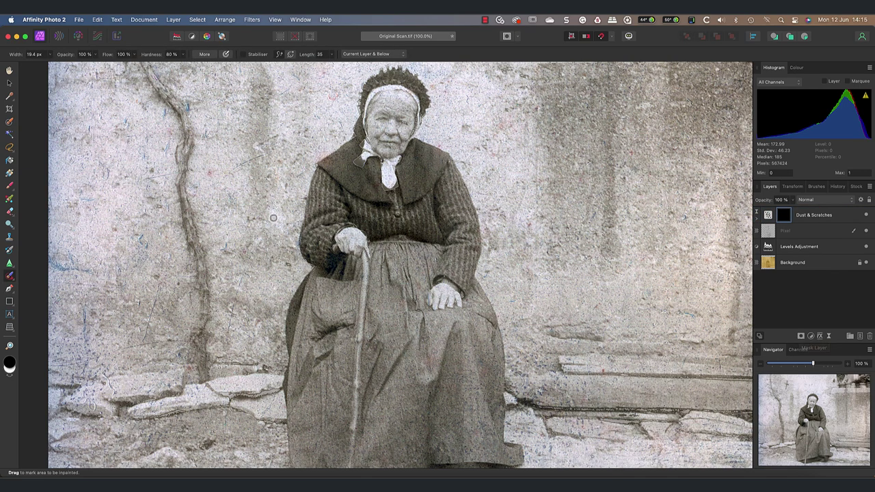
key("super+i")
left_click(11, 187)
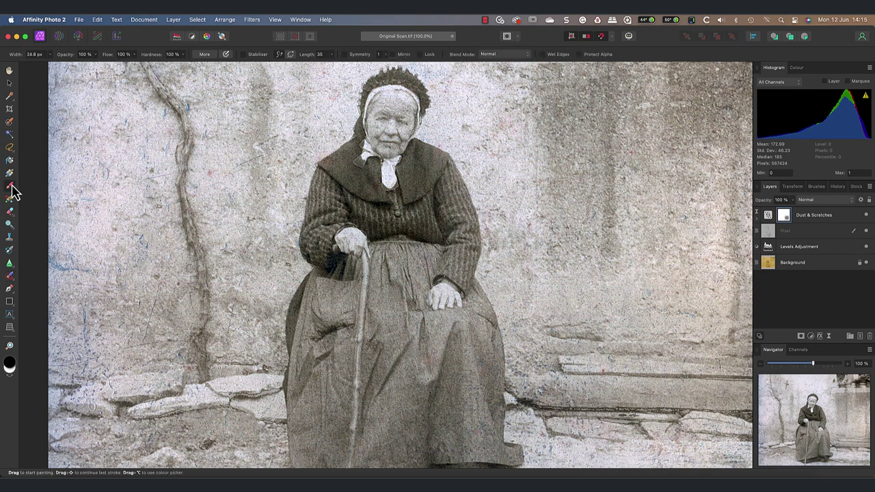
key("bracketright")
key("bracketright")
key("bracketright")
key("bracketright")
key("bracketright")
key("bracketright")
key("bracketright")
key("bracketright")
key("bracketright")
key("bracketright")
key("bracketright")
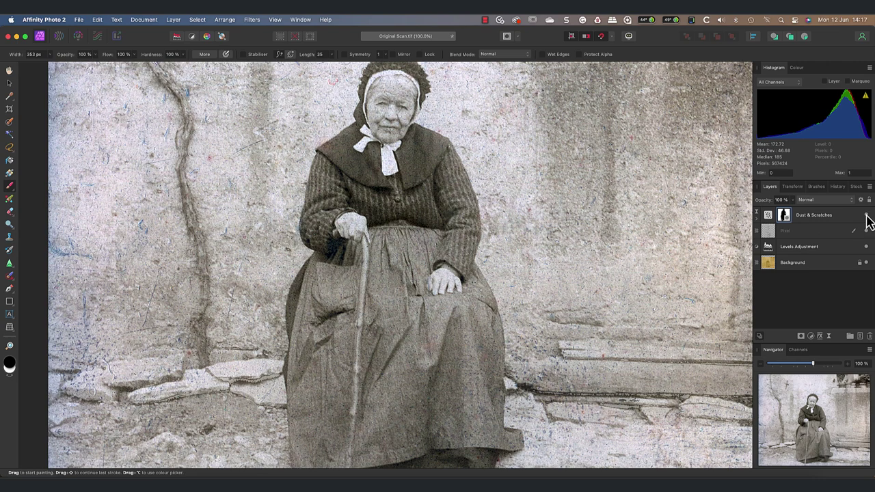
Compare with the dust filter hidden, add a Black & White adjustment, then an empty pixel layer.
left_click(867, 219)
left_click(867, 216)
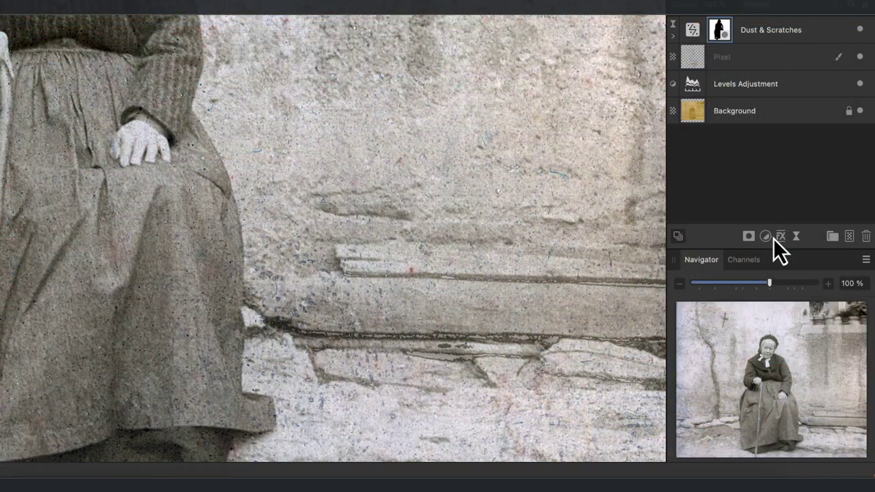
left_click(811, 336)
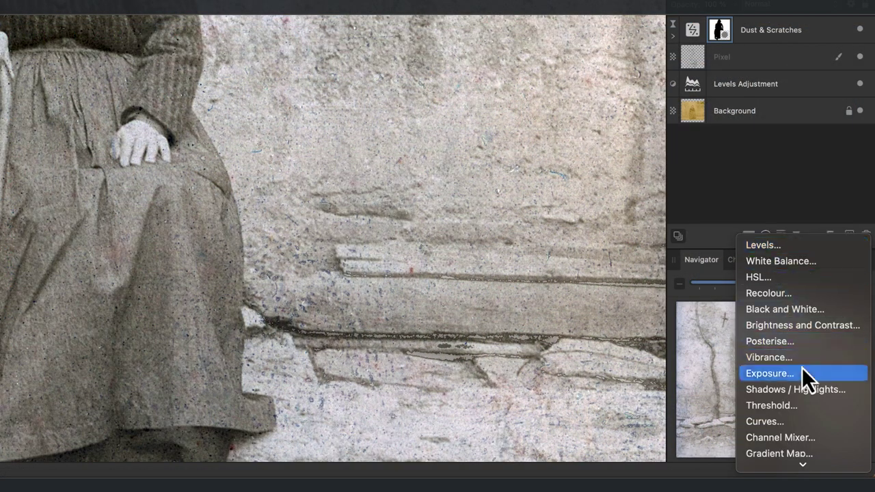
left_click(778, 312)
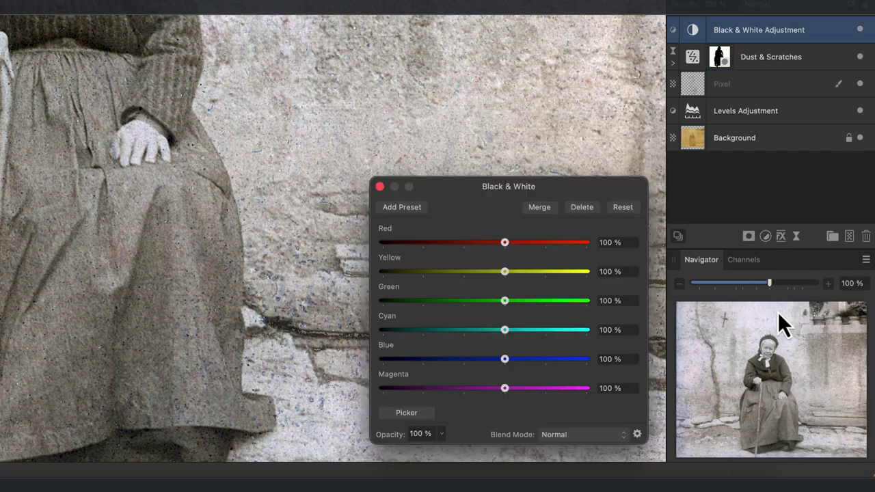
left_click(381, 186)
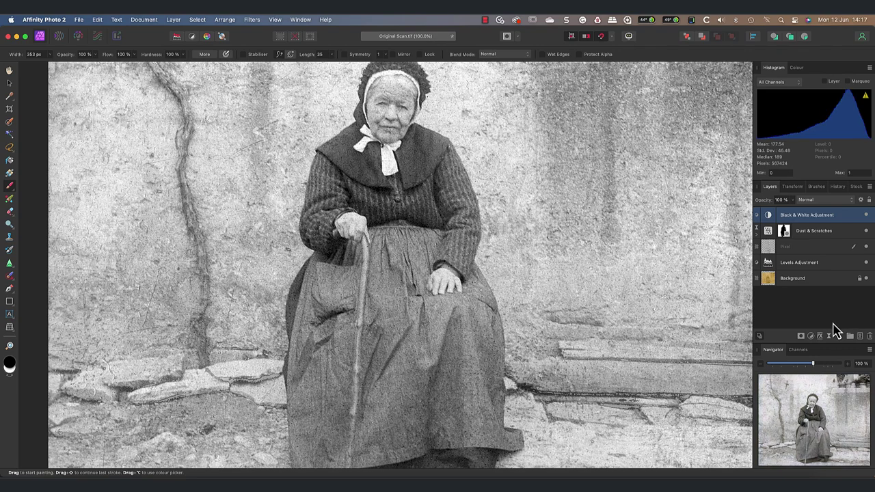
left_click(861, 338)
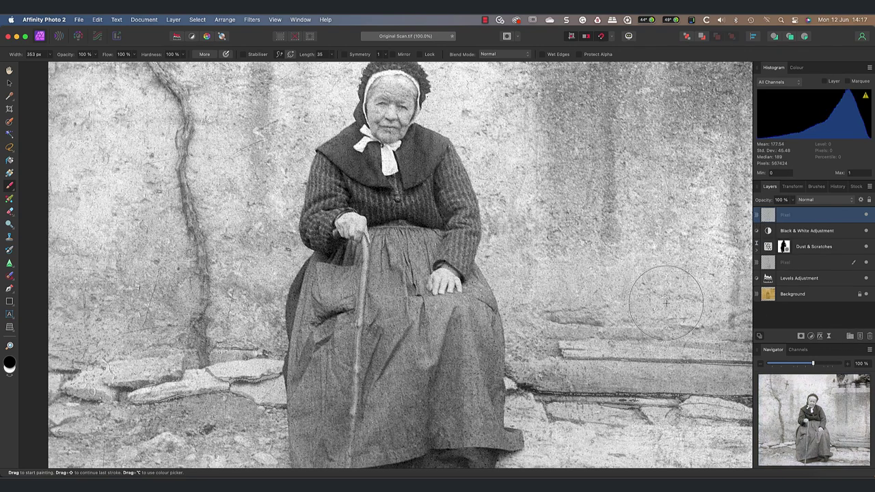
Inpaint the cracks across the upper, lower, and right flat stones beside the skirt.
left_click(9, 279)
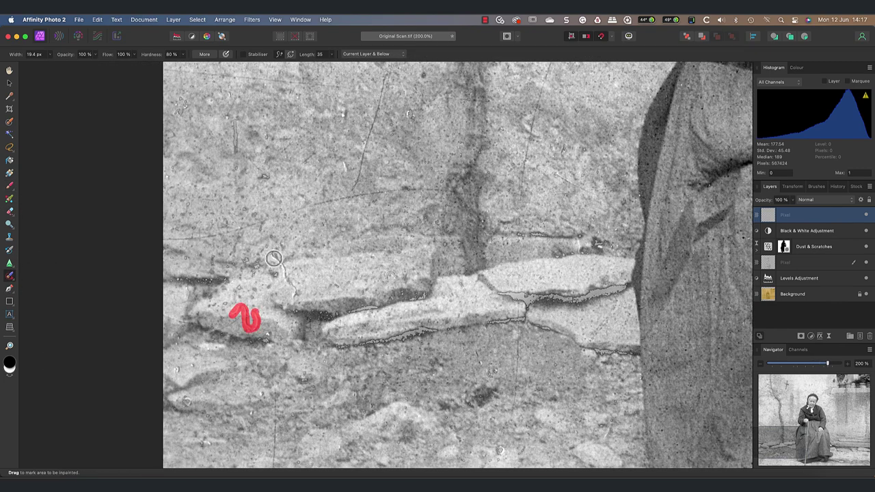
left_click_drag(272, 253, 294, 300)
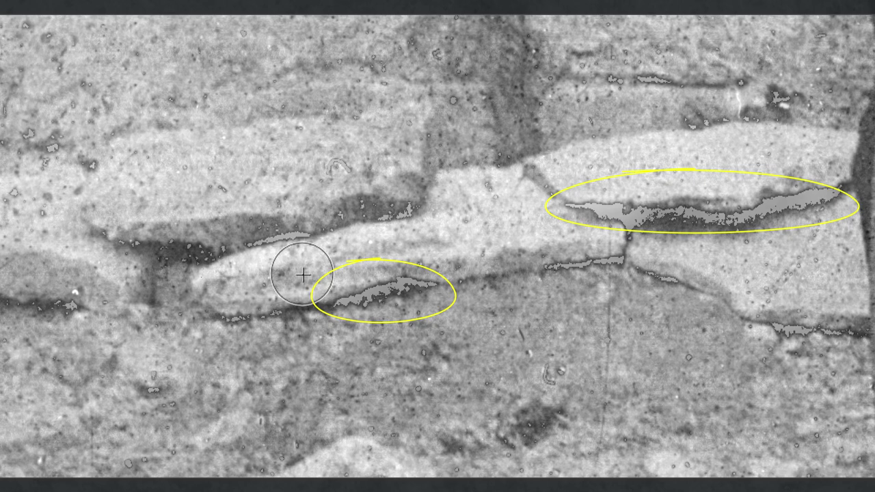
key("bracketright")
key("bracketleft")
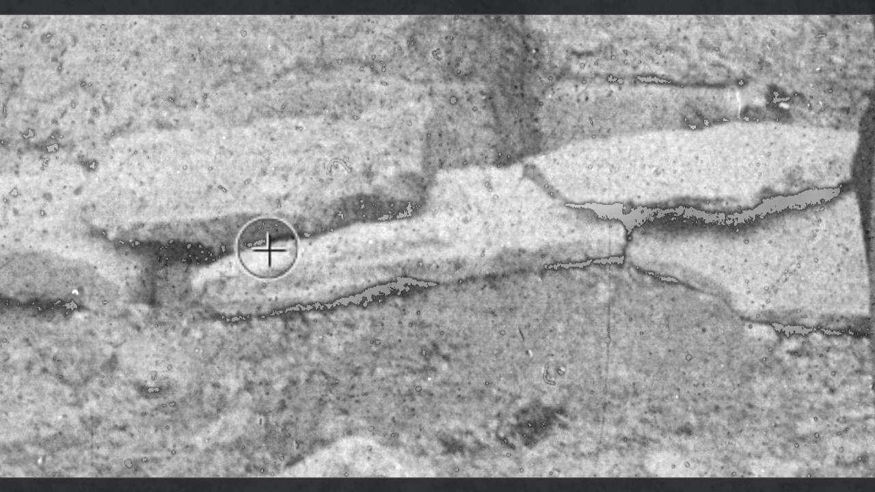
mouse_move(424, 276)
left_mouse_down()
mouse_move(344, 307)
mouse_move(238, 322)
left_mouse_up()
mouse_move(420, 299)
left_mouse_down()
mouse_move(625, 257)
mouse_move(622, 218)
mouse_move(585, 210)
mouse_move(676, 211)
left_mouse_up()
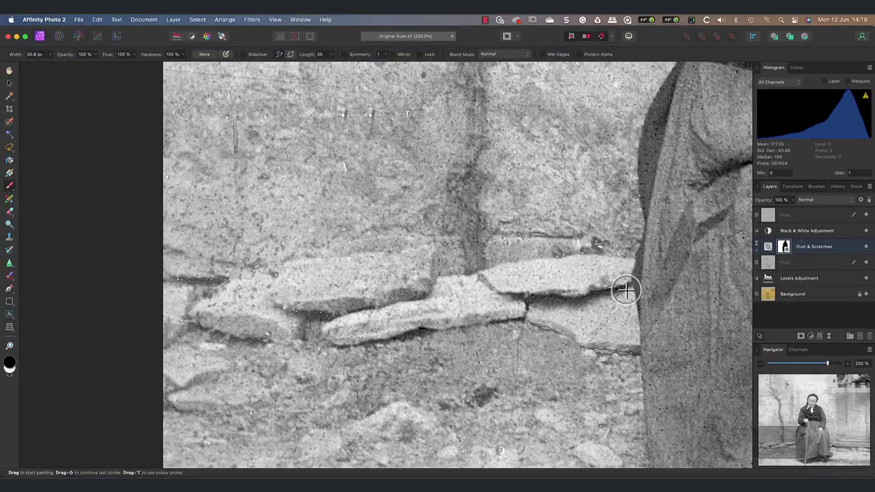
Inpaint the bright streaks along the ledge between and below the plant pots, then select the top Pixel layer.
scroll(588, 296, "up", 15)
scroll(588, 296, "right", 10)
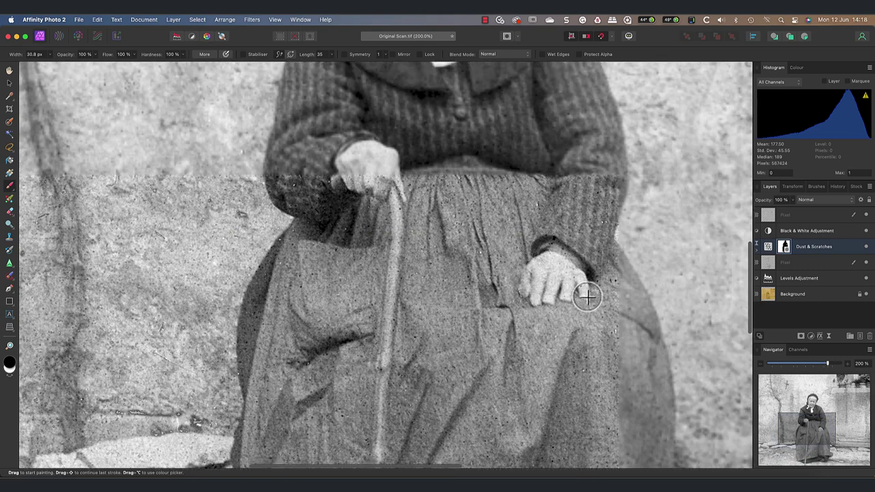
scroll(588, 296, "up", 6)
scroll(588, 296, "right", 5)
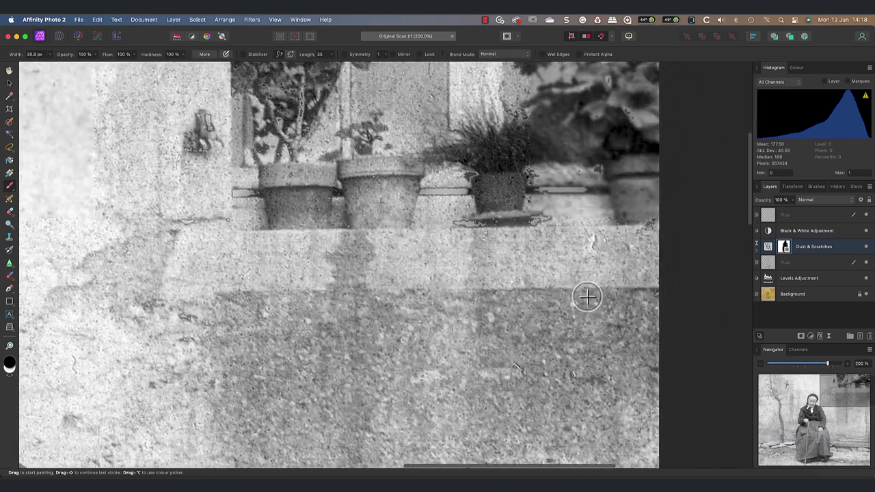
mouse_move(441, 198)
left_mouse_down()
mouse_move(463, 197)
mouse_move(454, 229)
mouse_move(521, 229)
mouse_move(545, 216)
mouse_move(517, 234)
left_mouse_up()
left_click_drag(529, 195, 592, 195)
left_click_drag(555, 227, 529, 240)
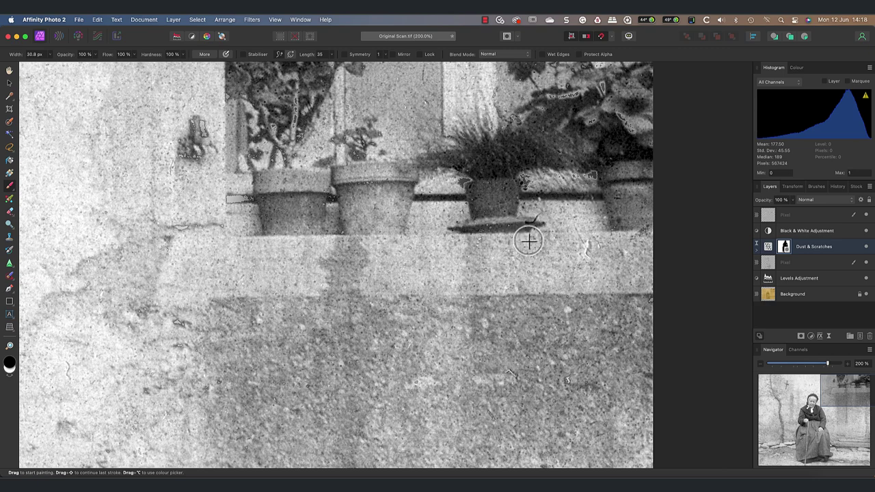
left_click(772, 216)
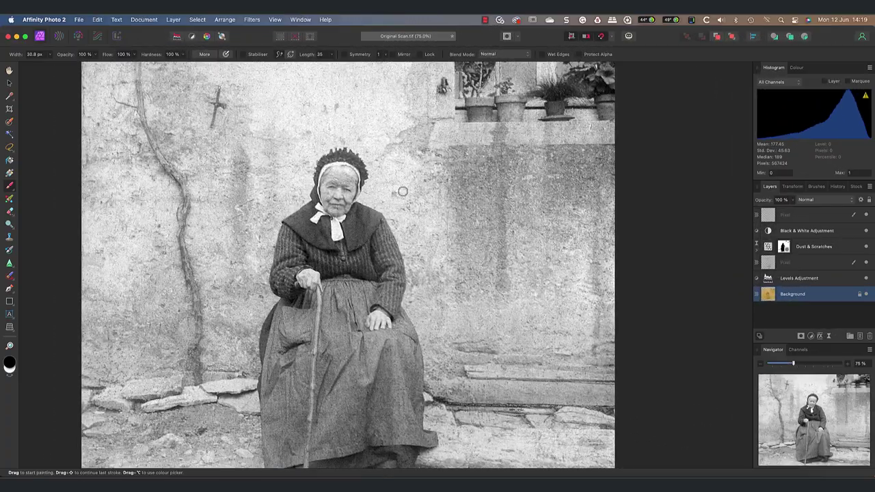
Set up the export as JPEG, High quality 85, with a 2400 px width.
left_click(80, 21)
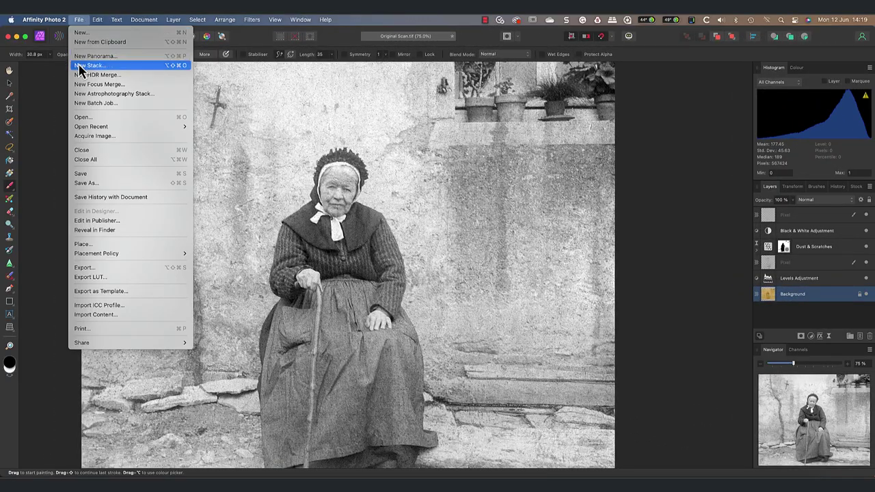
left_click(93, 270)
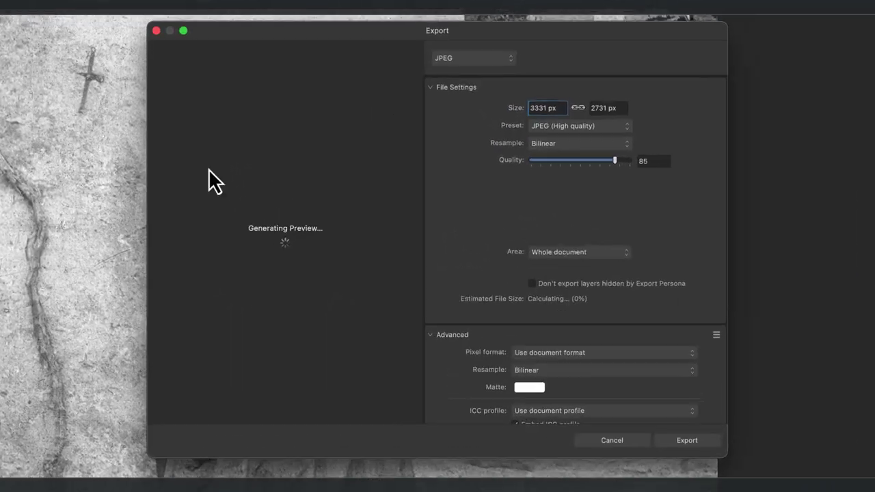
left_click(476, 58)
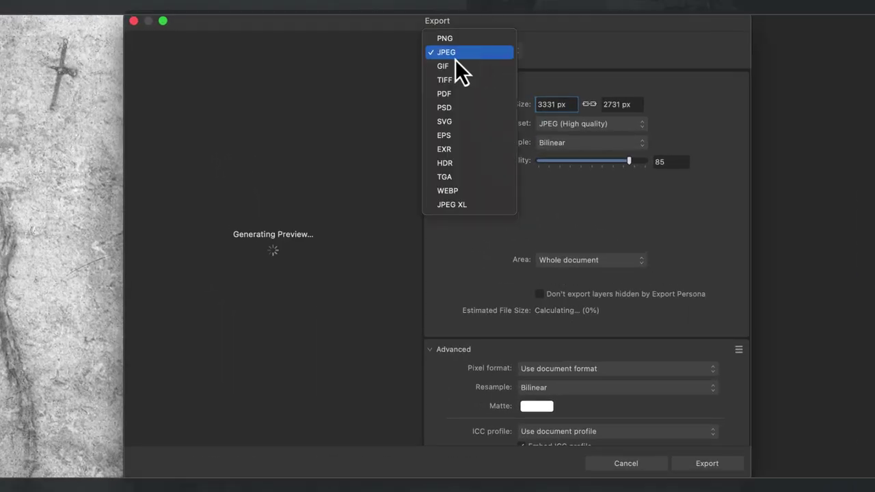
left_click(454, 60)
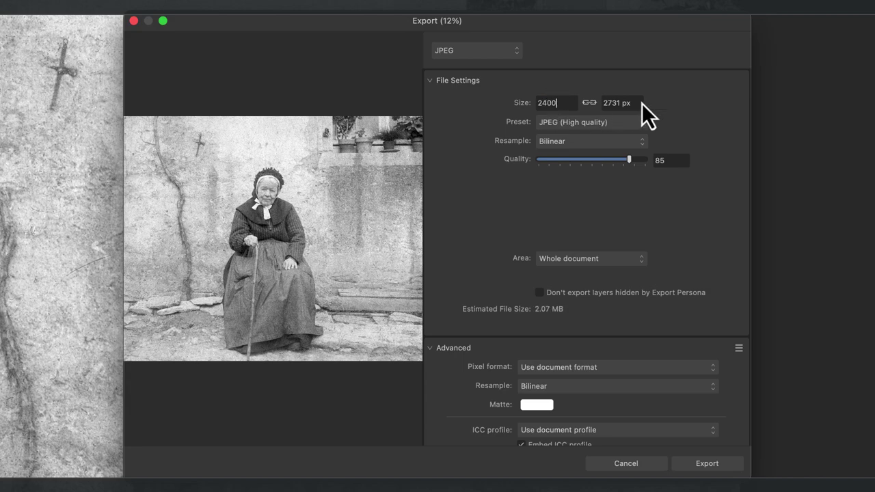
key("Tab")
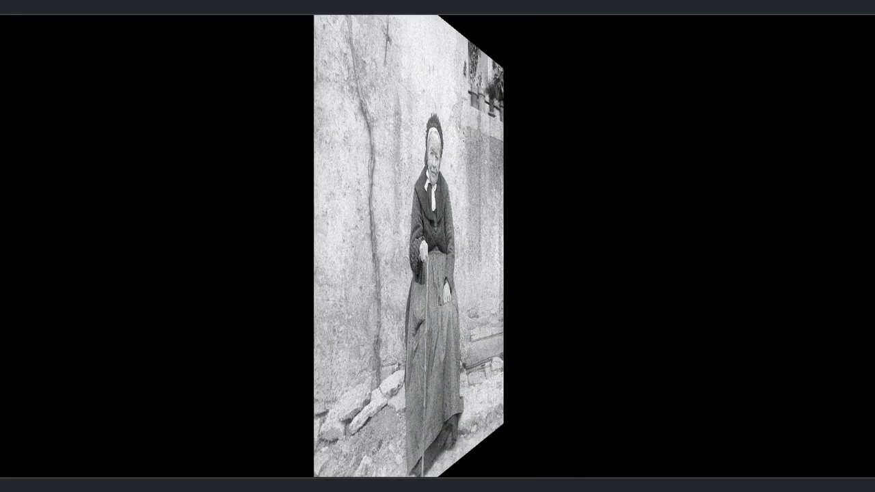